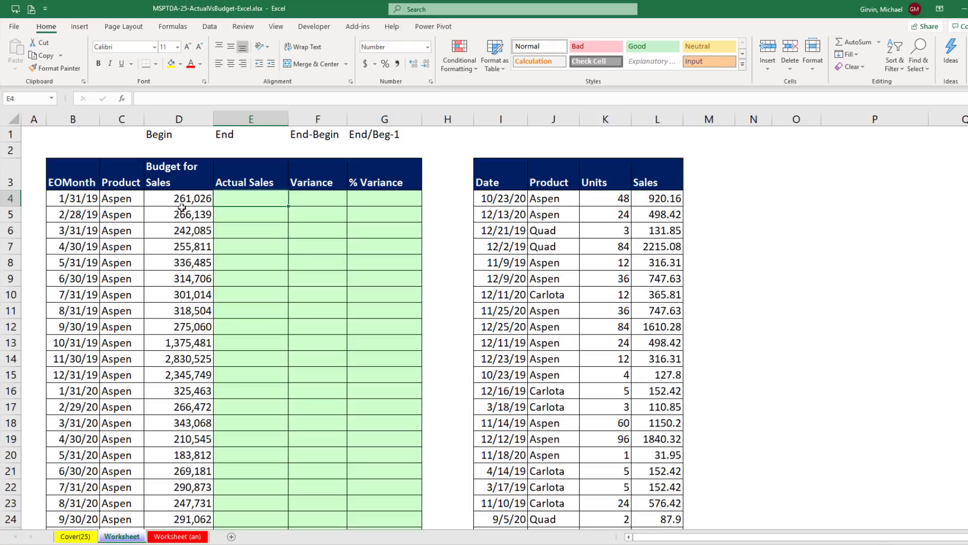
- Inspect the budget in D4, product in C5, month-end date in B5 and sale date in I4
click(185, 198)
click(188, 217)
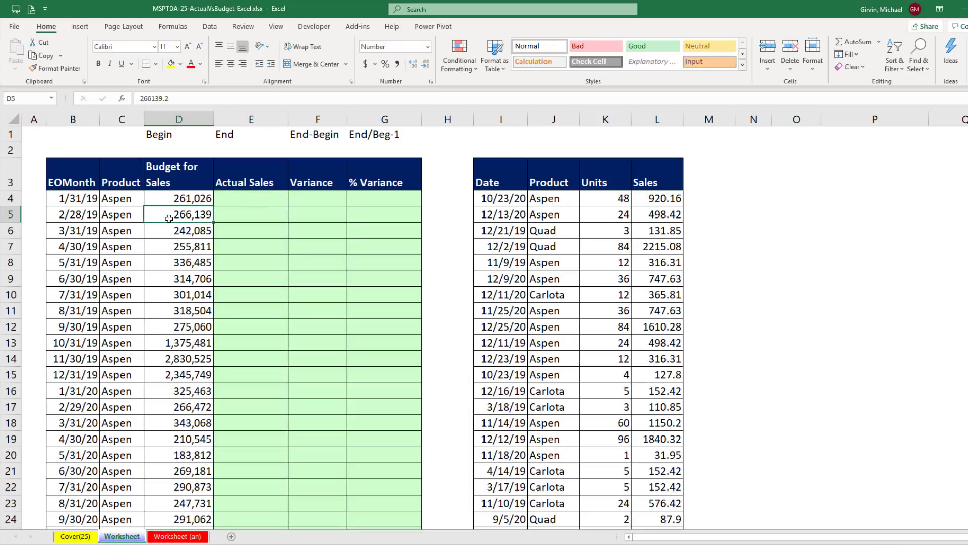
click(123, 217)
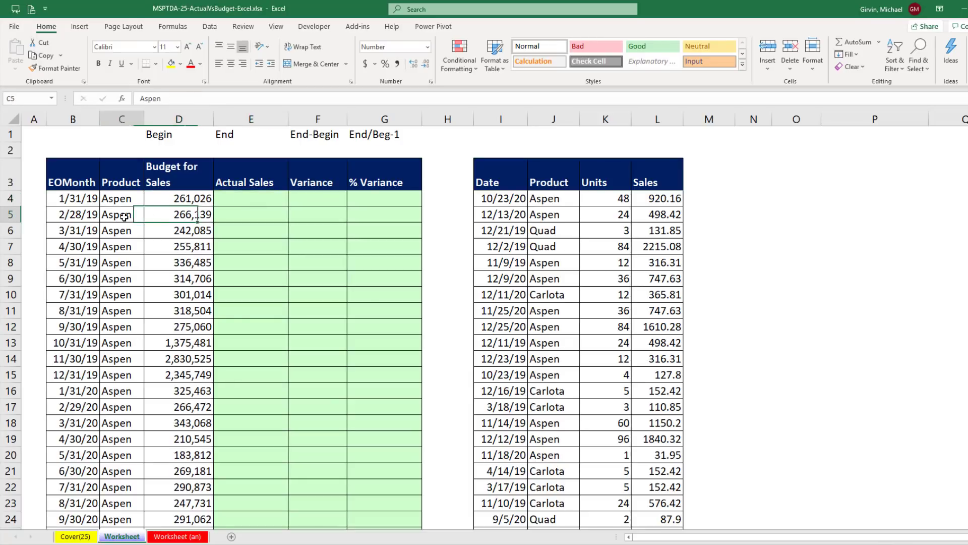
click(70, 214)
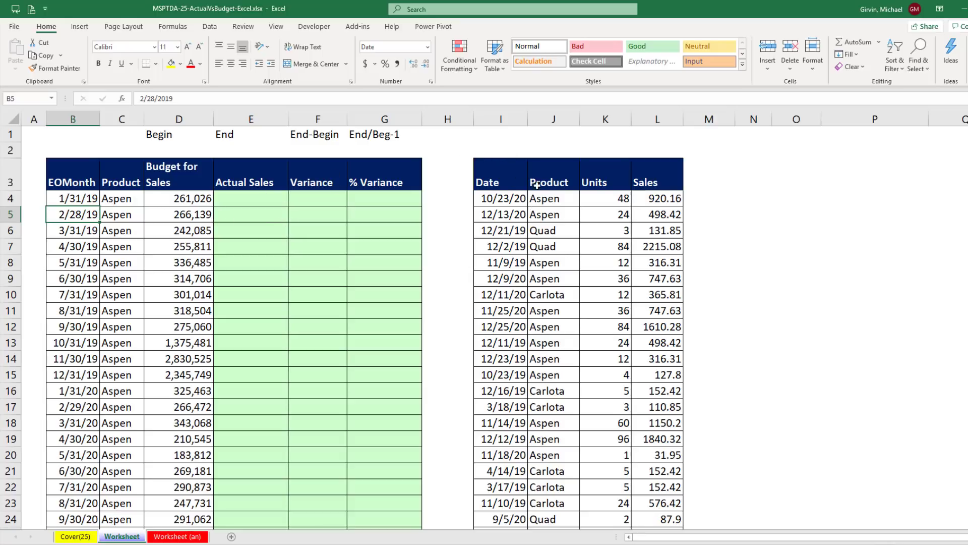
click(550, 202)
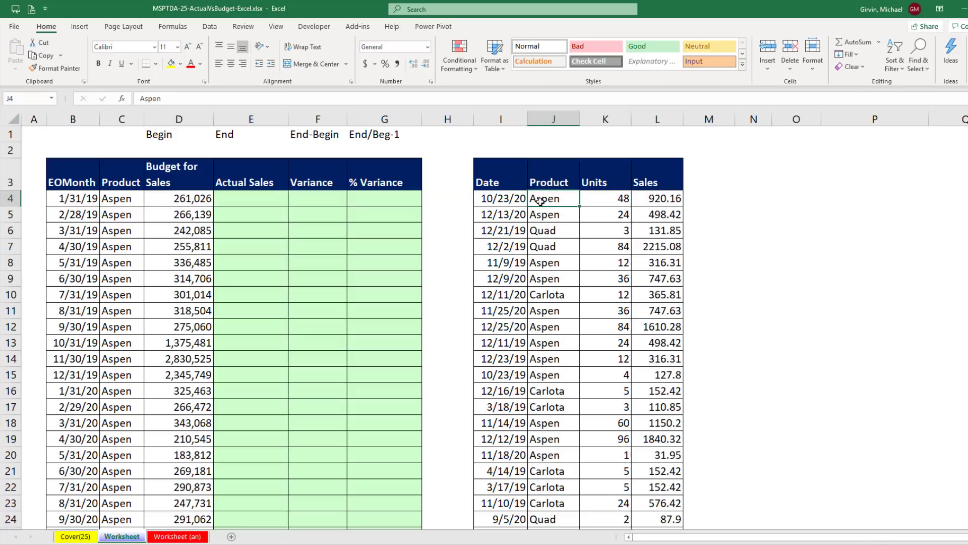
click(504, 199)
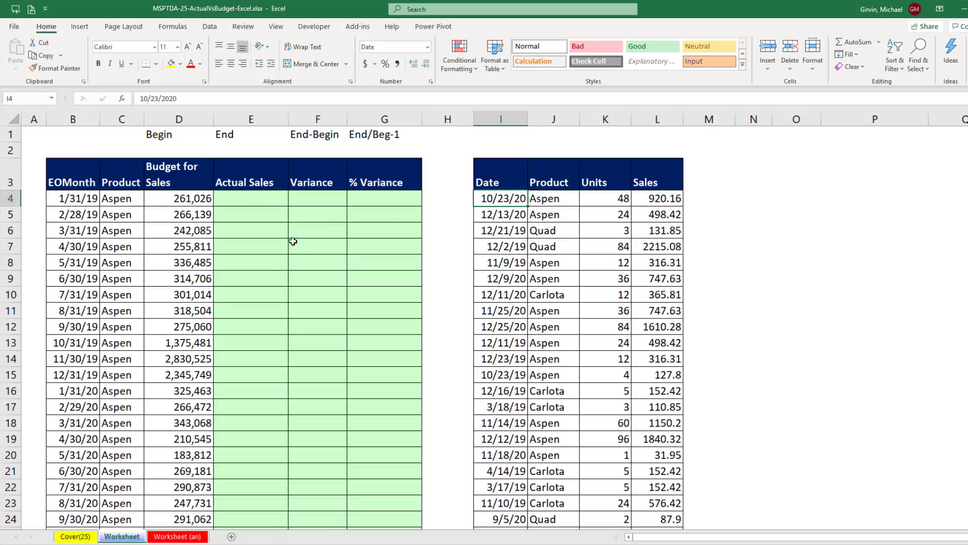
- In E4, start a SUMIFS formula with the locked sum range $L$4:$L$57376
click(254, 200)
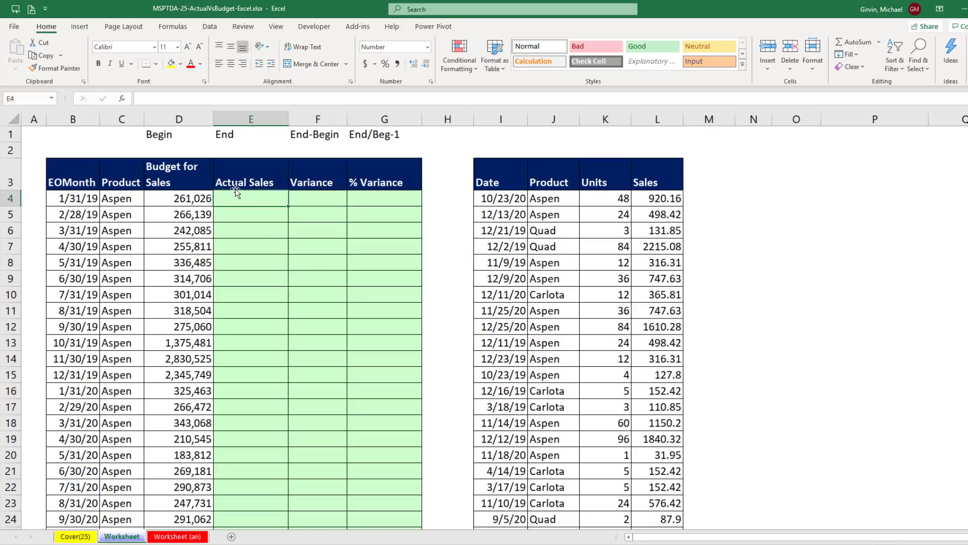
text(=sumifs)
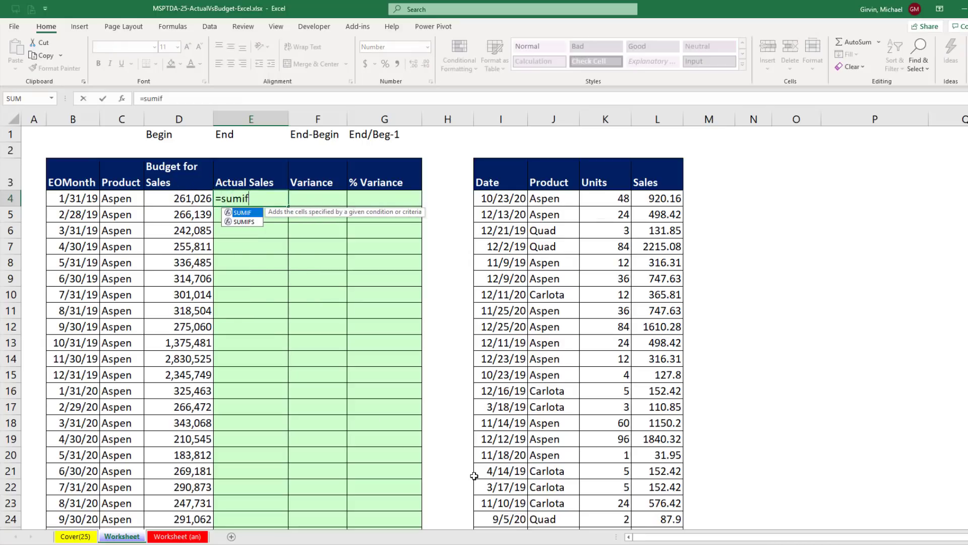
key(Tab)
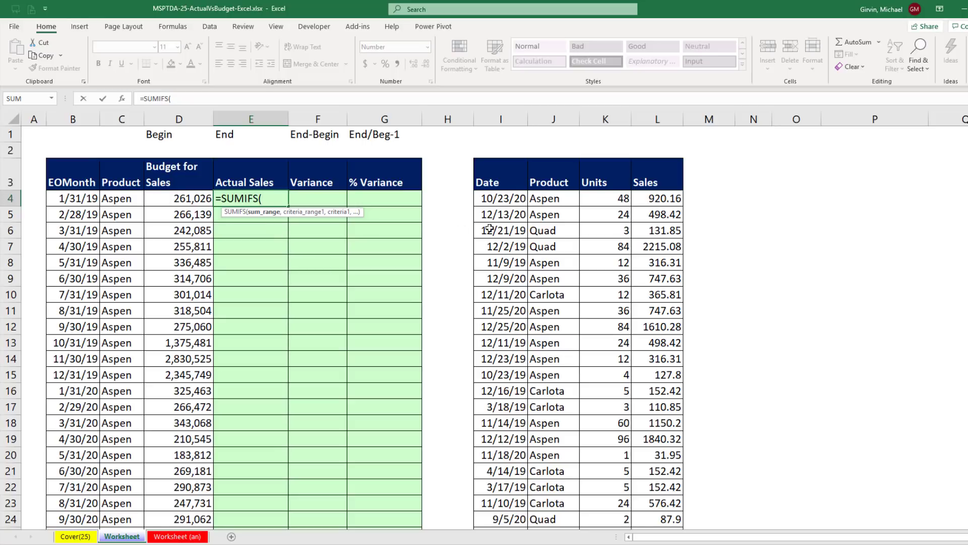
click(661, 197)
key(ctrl+shift+Down)
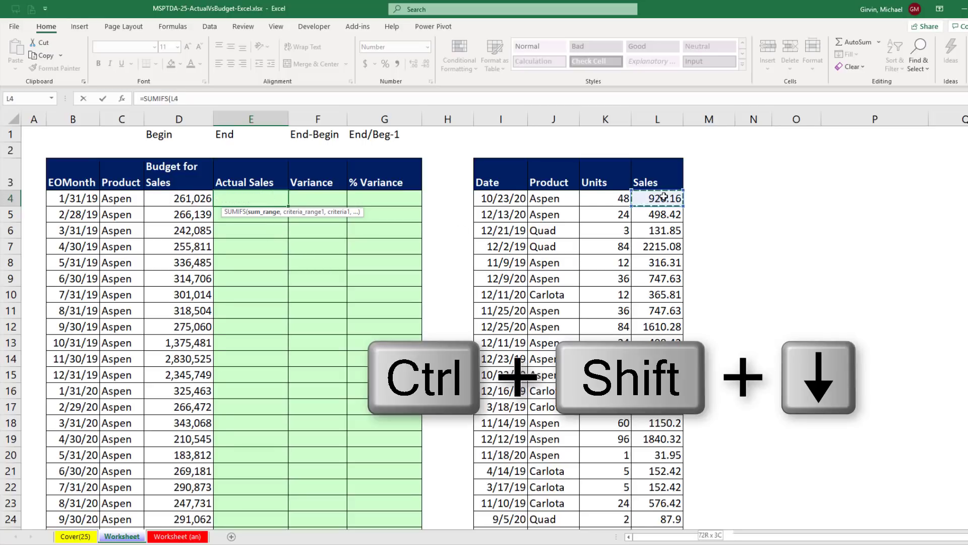
key(F4)
key(ctrl+BackSpace)
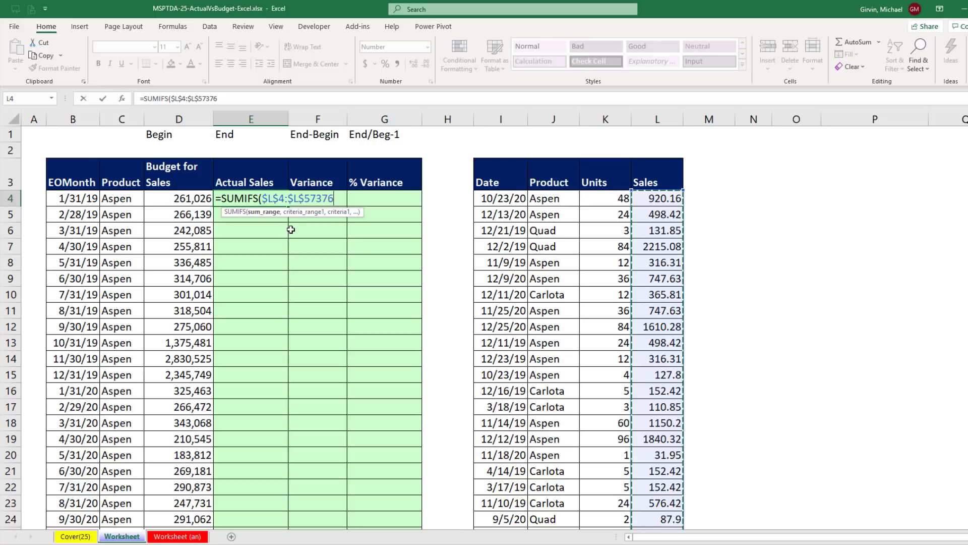
text(,)
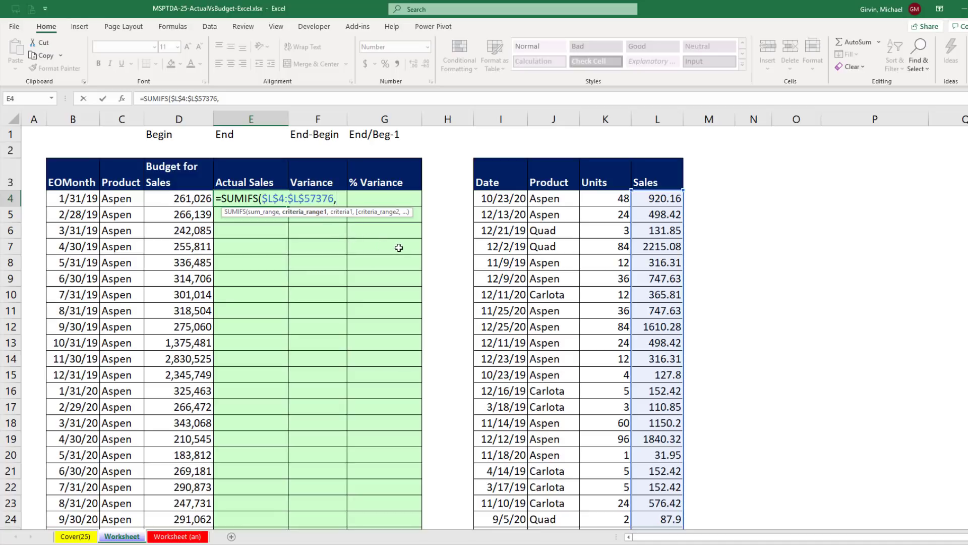
- Add the locked Product range $J$4:$J$57376 as the first criteria range, matched to C4
click(557, 200)
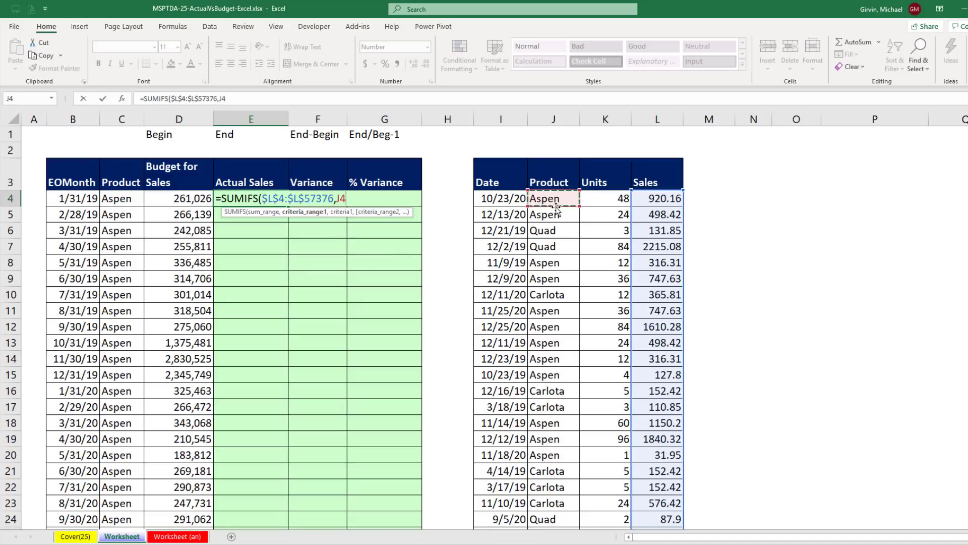
key(ctrl+shift+Down)
key(F4)
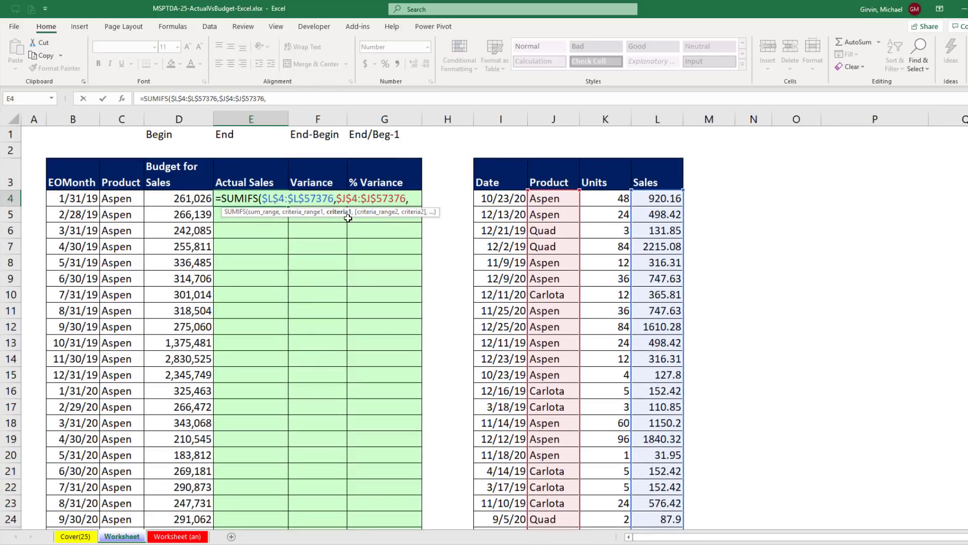
text(,)
click(113, 199)
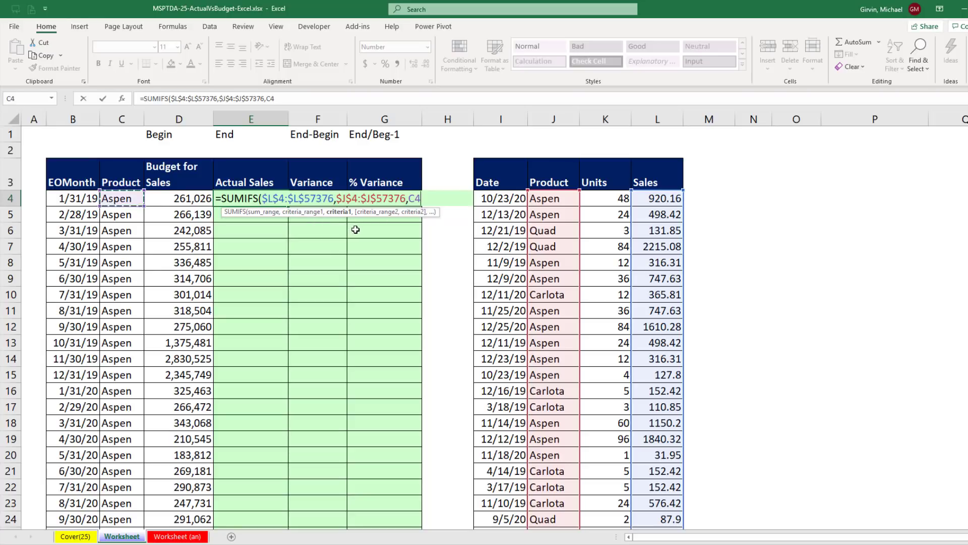
text(,)
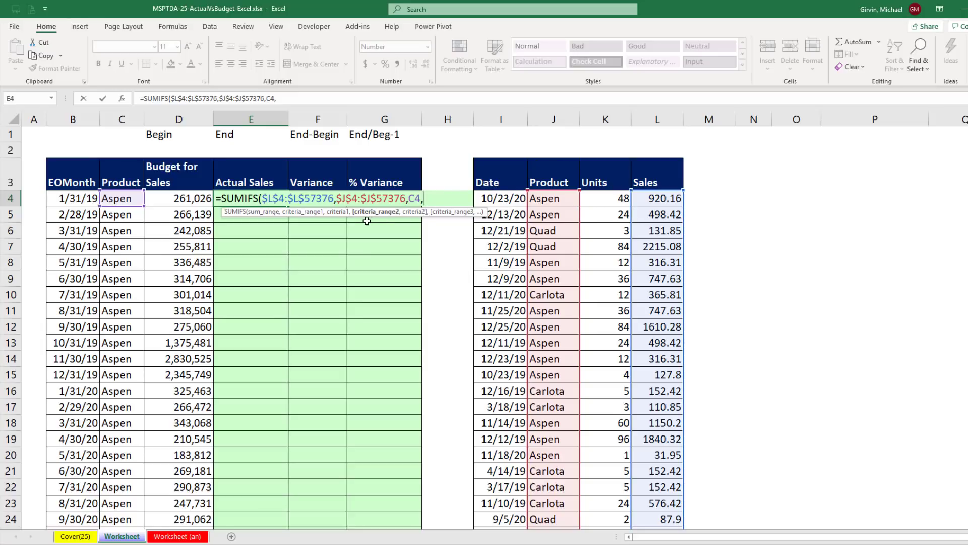
- Add the locked Date range $I$4:$I$57376 as the second criteria range of E4's SUMIFS
click(496, 196)
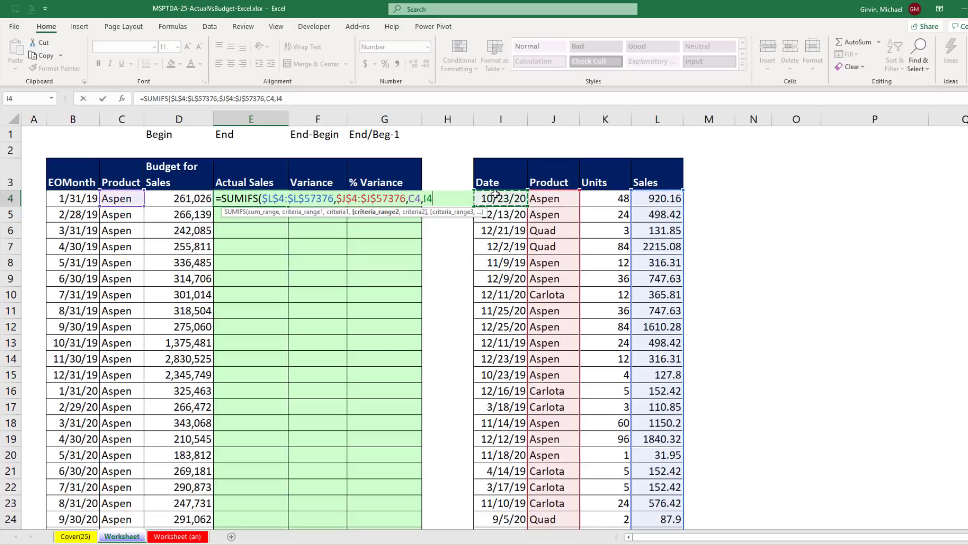
key(ctrl+shift+Down)
key(F4)
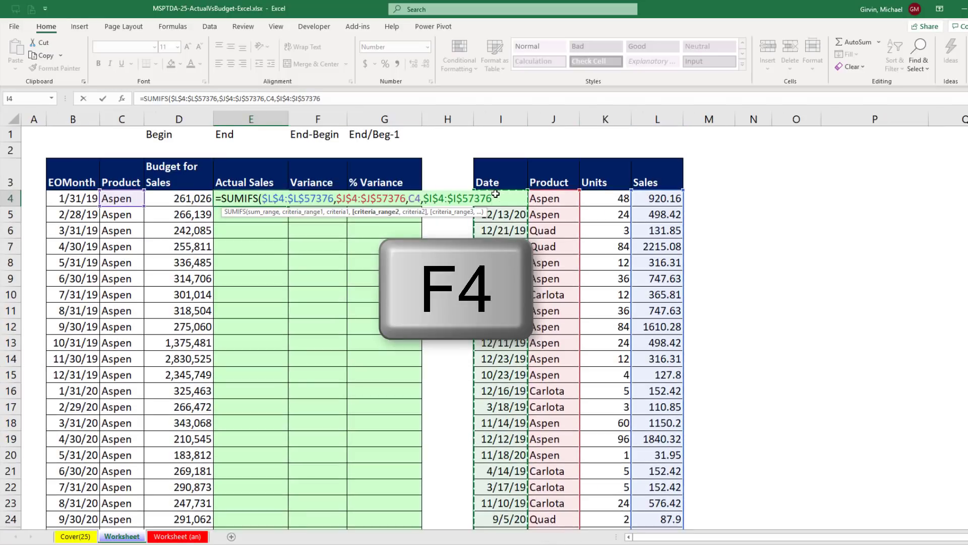
text(,">="&)
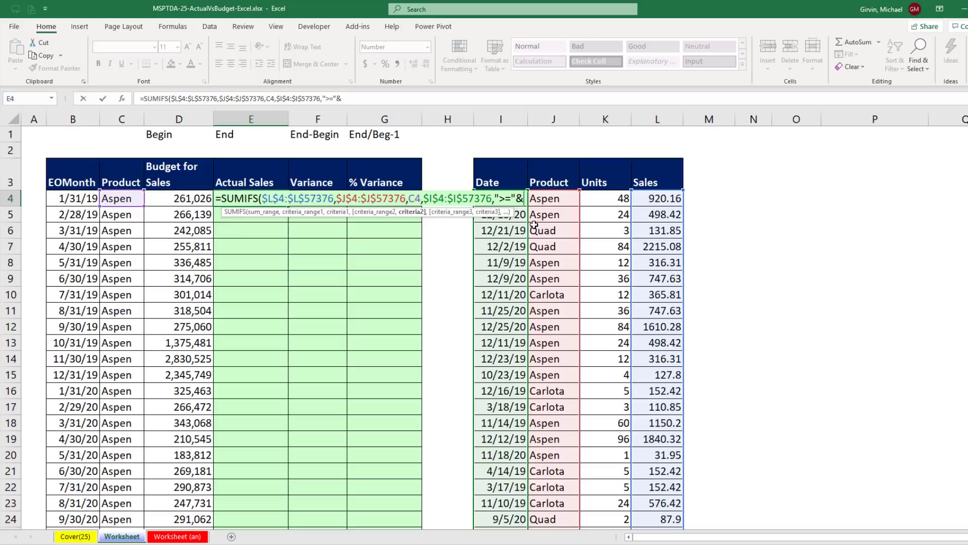
- Set the date criterion to ">"&EOMONTH(B4,-1), counting only dates after the previous month-end
text(eom)
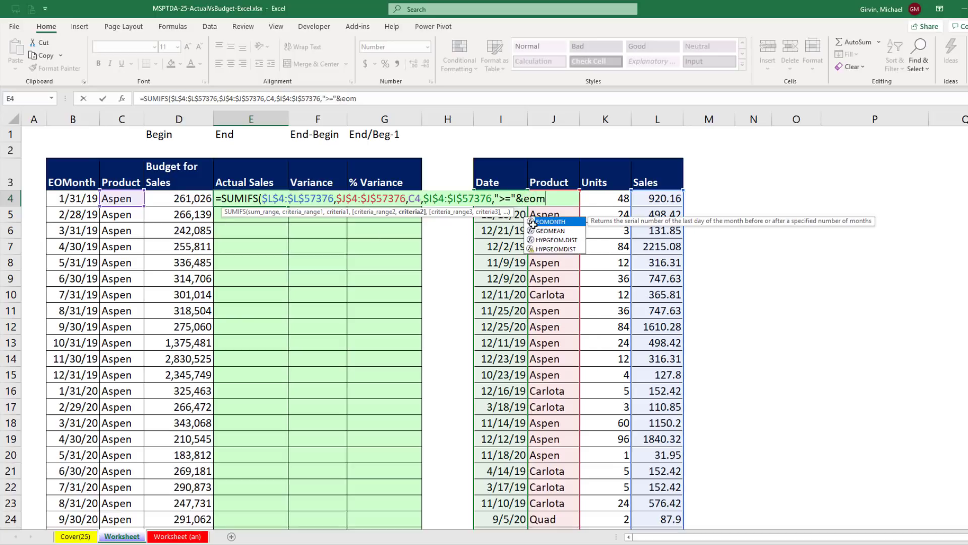
key(Tab)
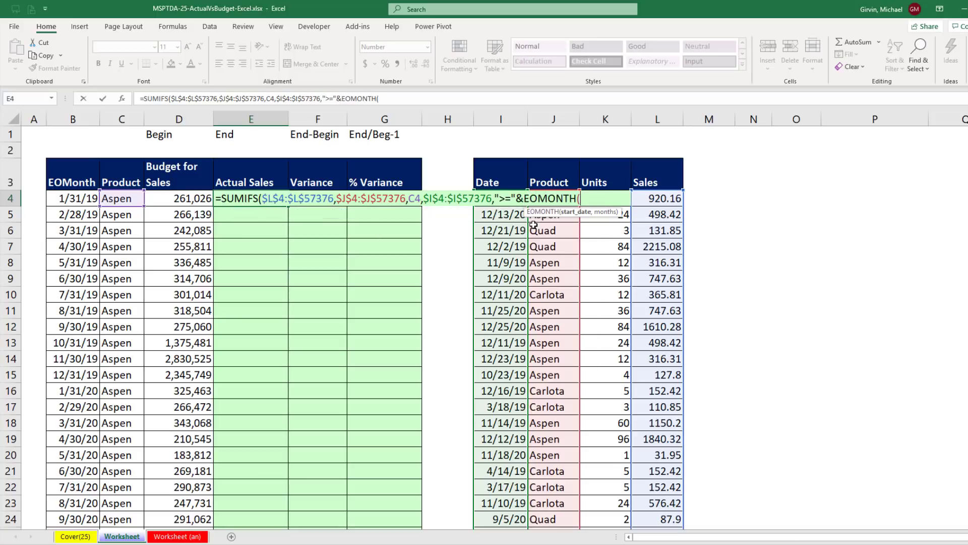
click(60, 197)
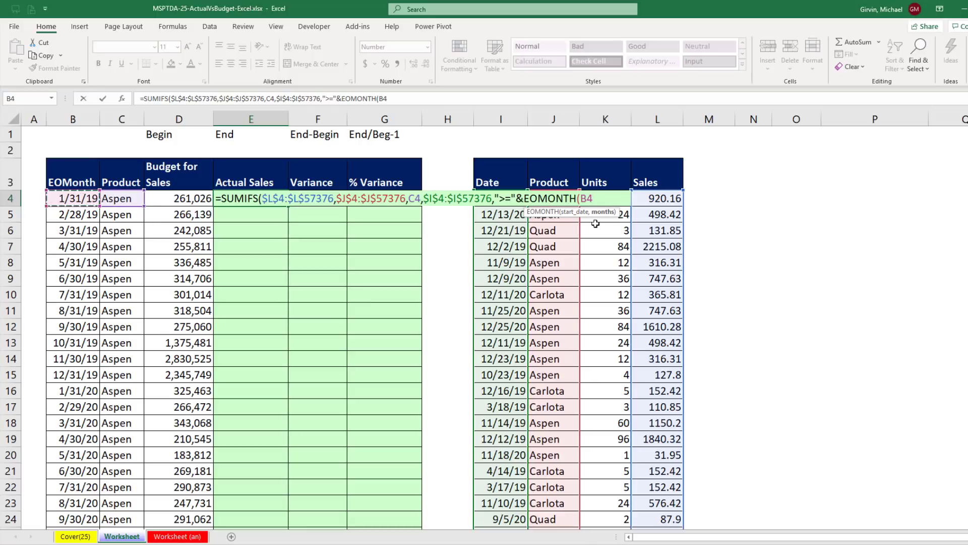
text(,-1)
text())
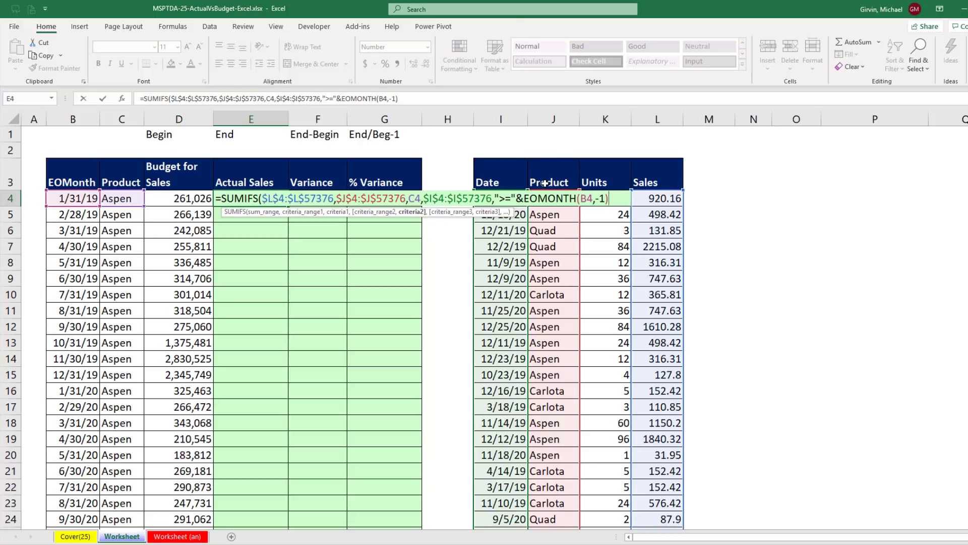
click(510, 199)
key(BackSpace)
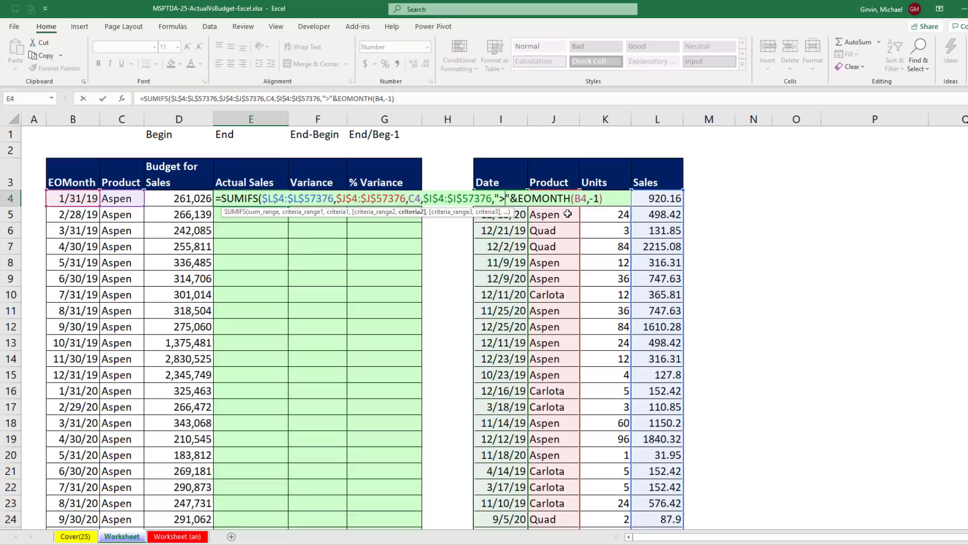
key(shift+End)
- Add the condition $I$4:$I$57376,"<="&B4 and close the SUMIFS parenthesis
click(611, 201)
text(,)
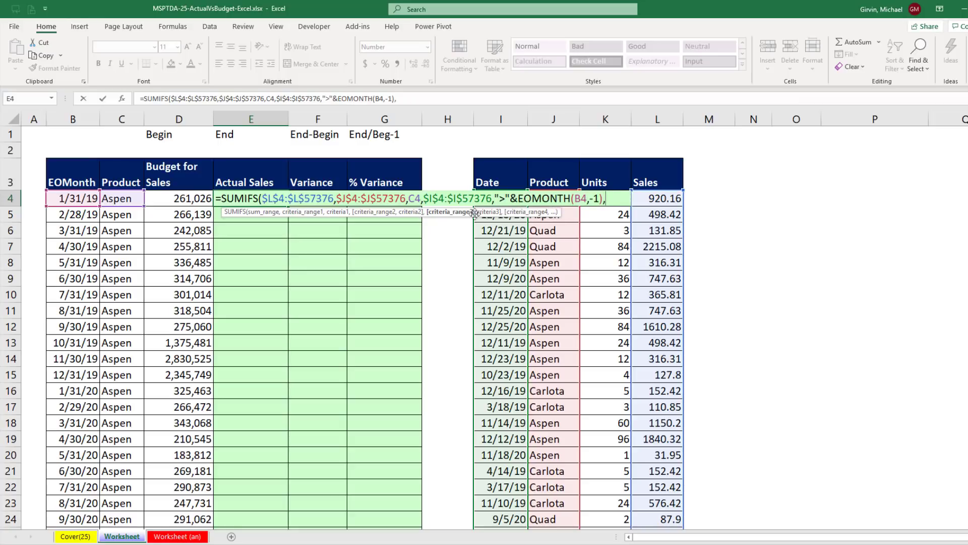
click(375, 213)
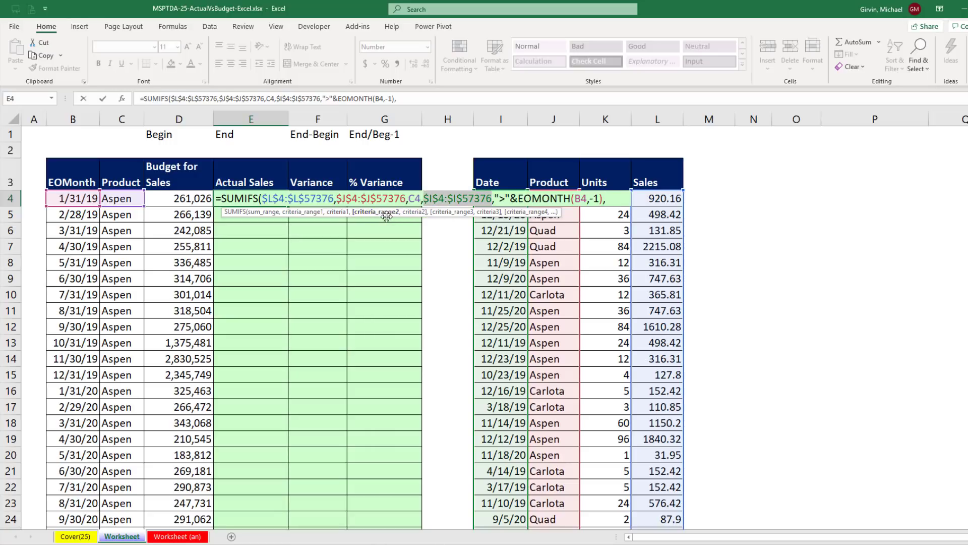
key(ctrl+c)
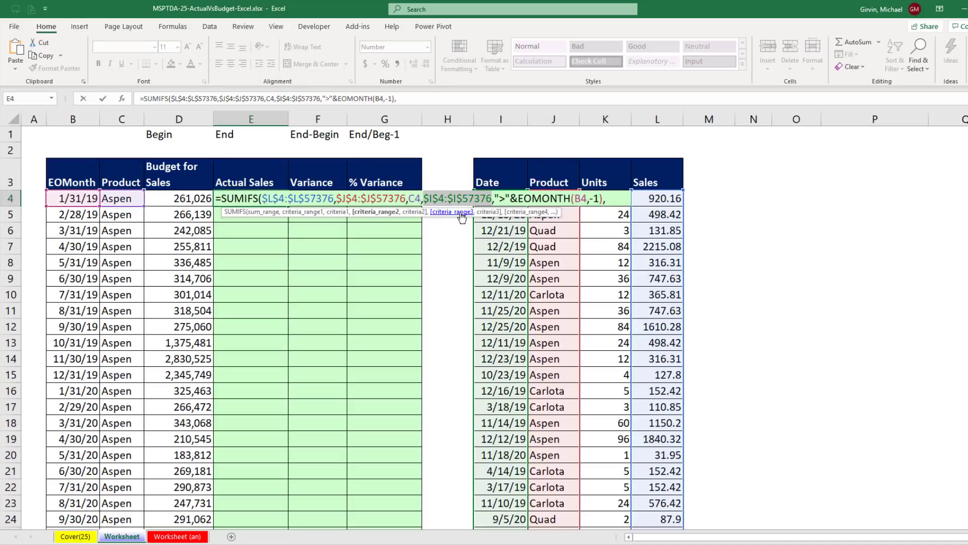
key(ctrl+v)
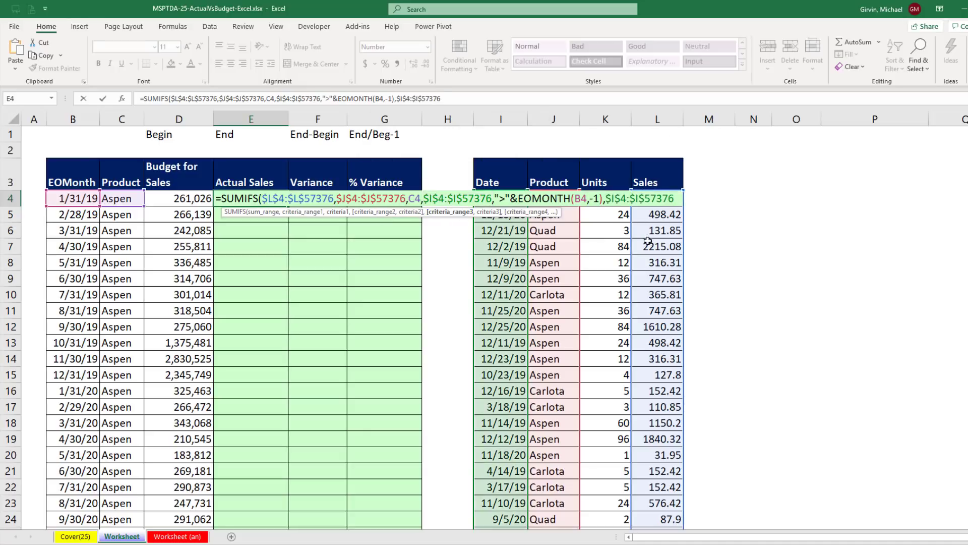
text(,)
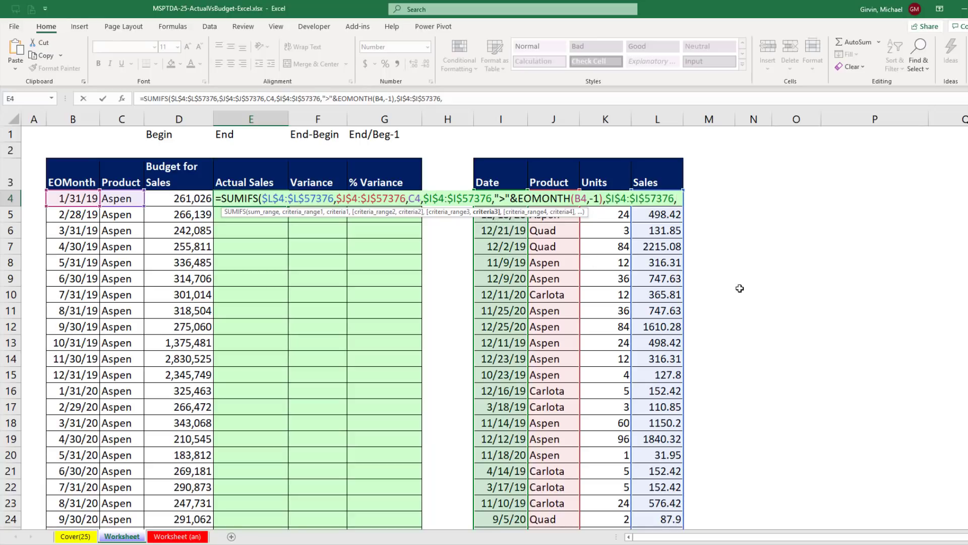
text("<=)
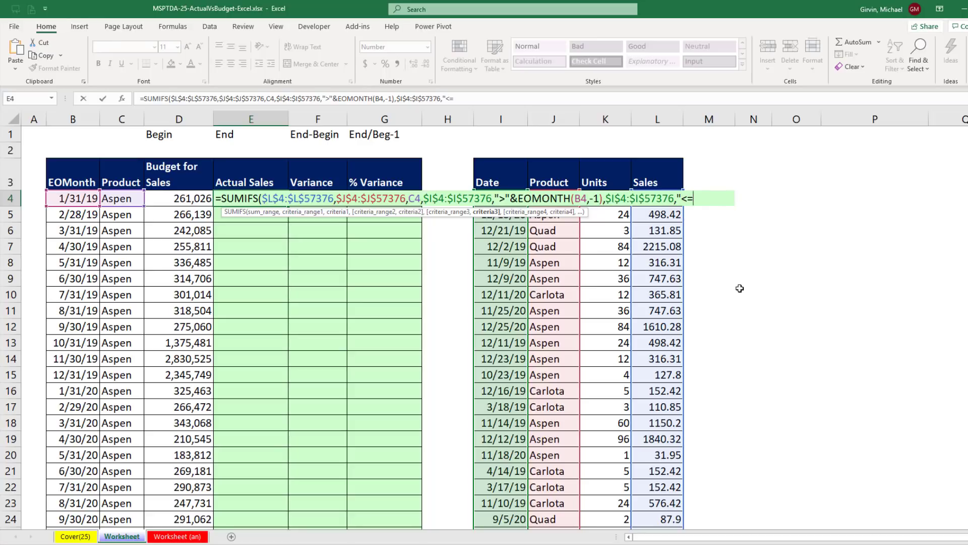
text("&)
click(80, 198)
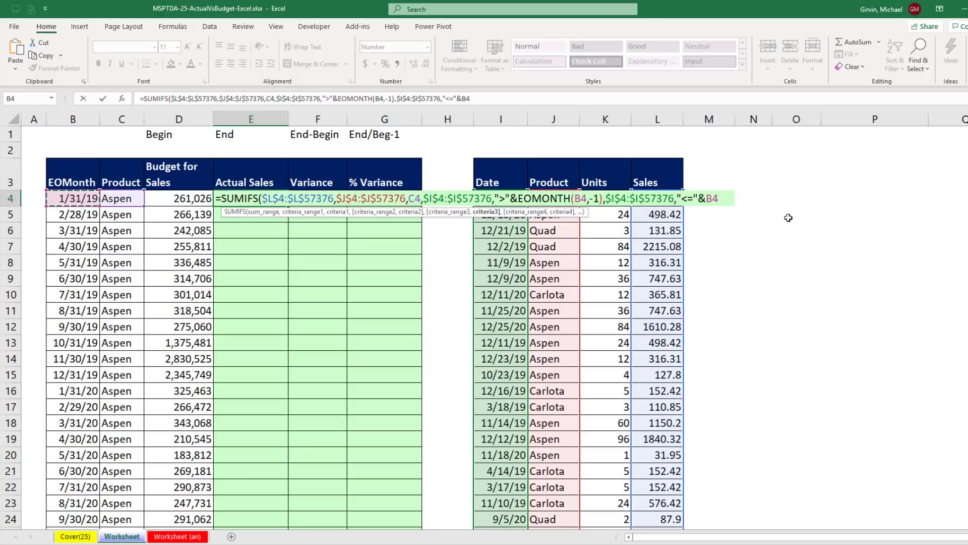
text())
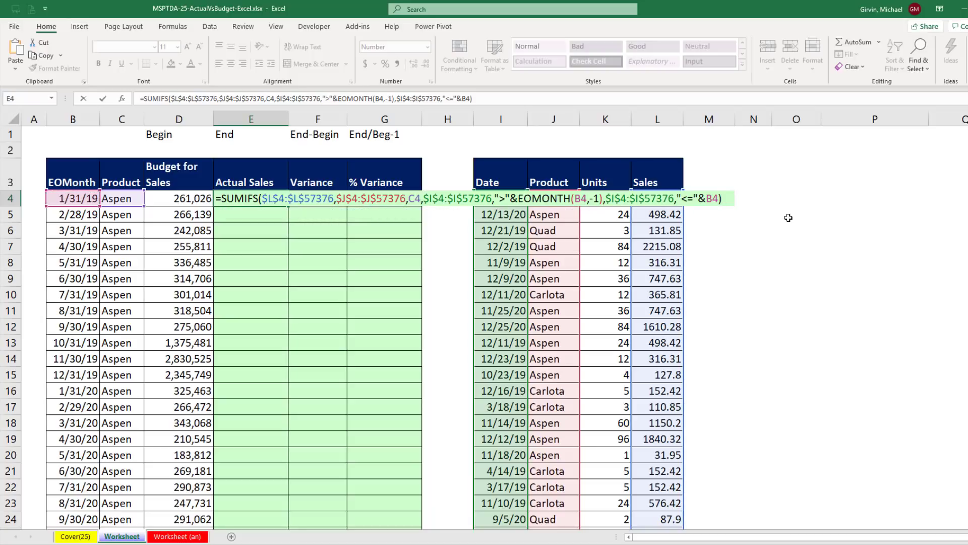
- Commit E4's SUMIFS, copy it down to E75, and check E75's formula references
key(ctrl+Return)
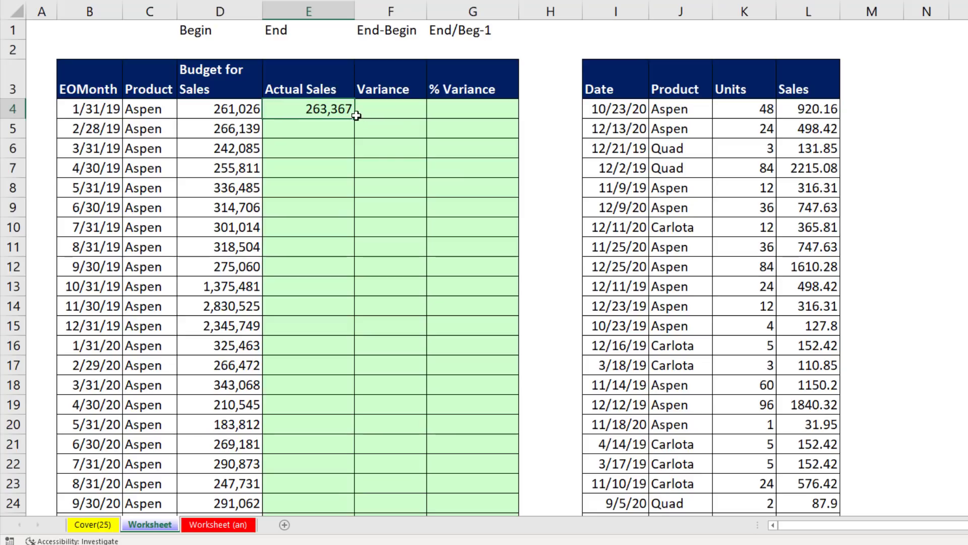
double_click(356, 116)
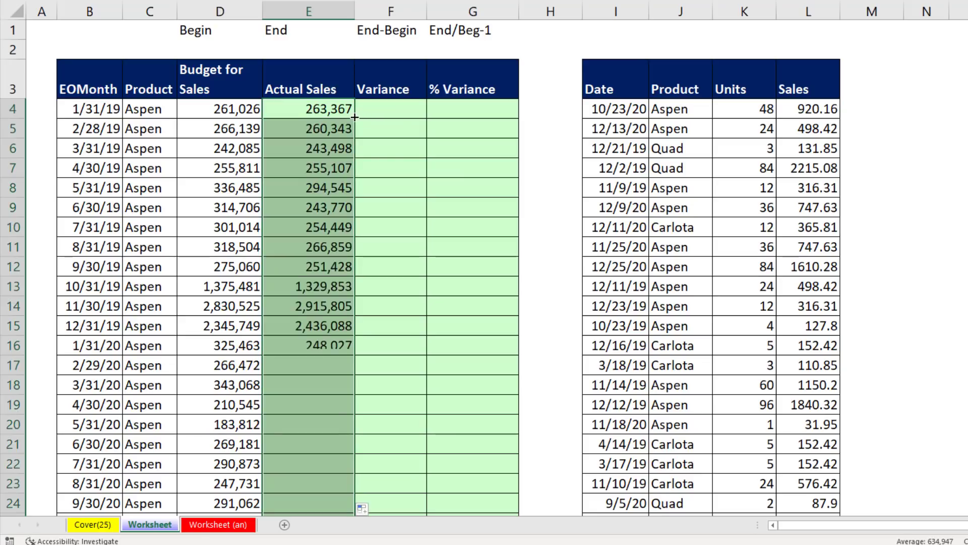
key(ctrl+Down)
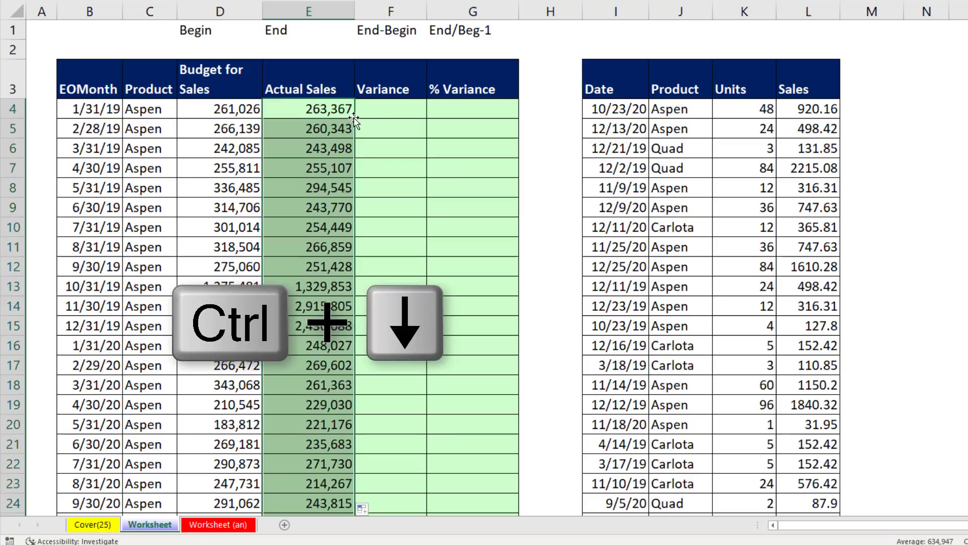
scroll(396, 162, down, 5)
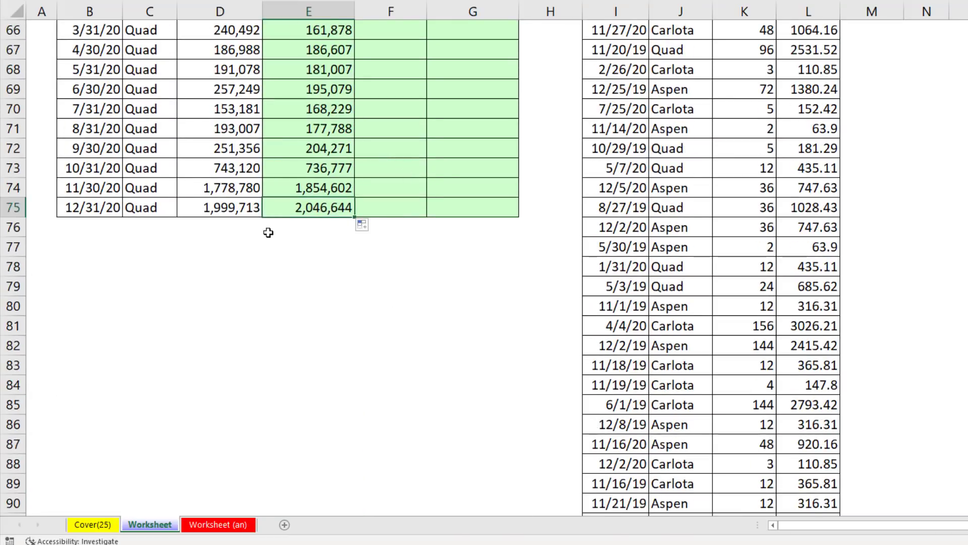
key(F2)
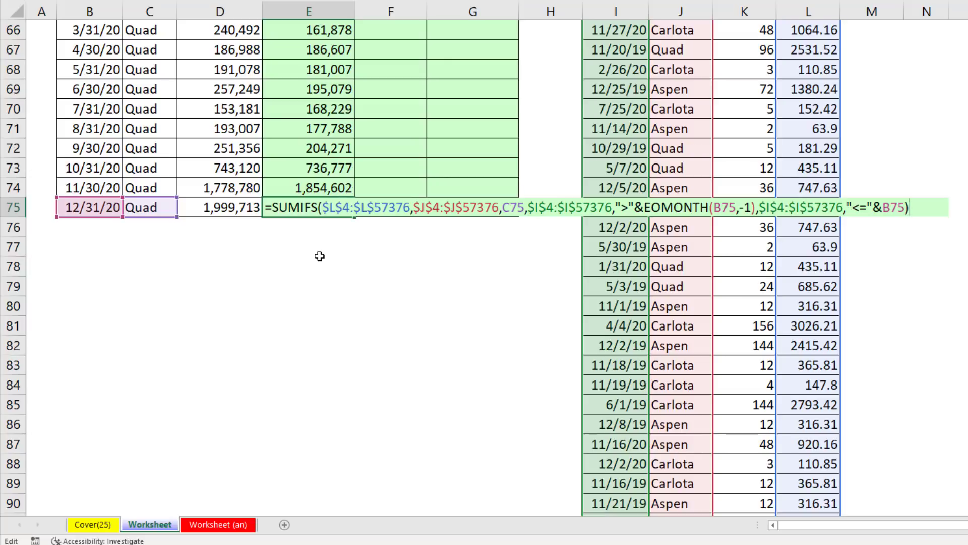
key(ctrl+Return)
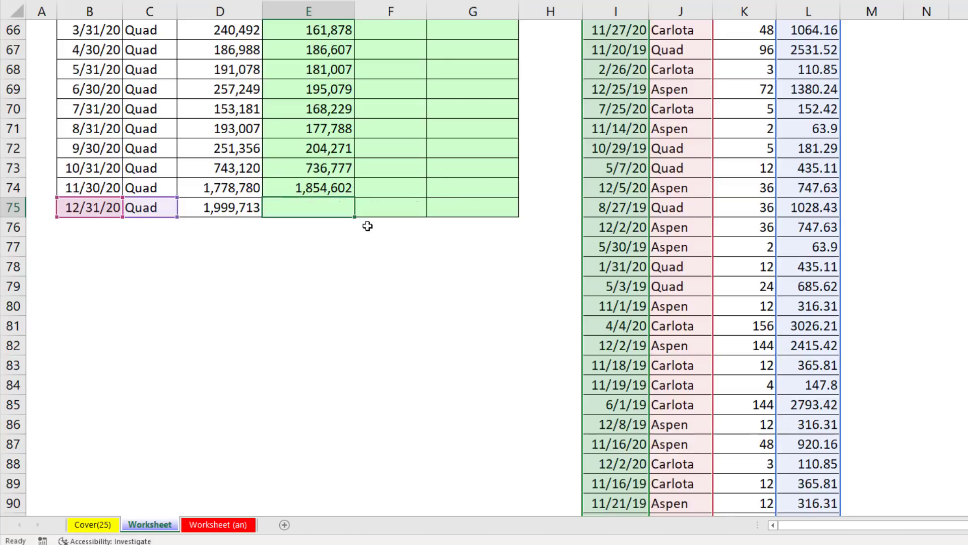
key(ctrl+Home)
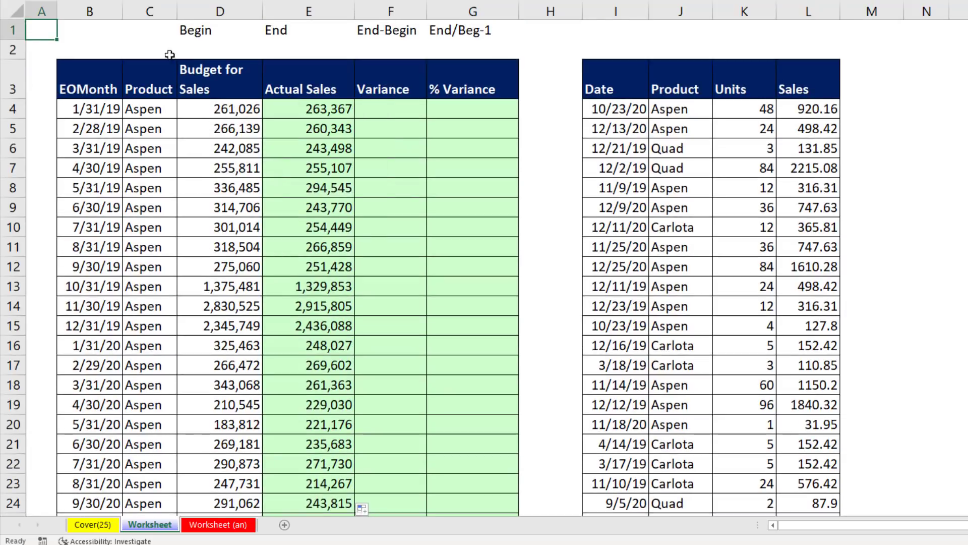
- Enter the variance formula =E4-D4 in F4
click(388, 112)
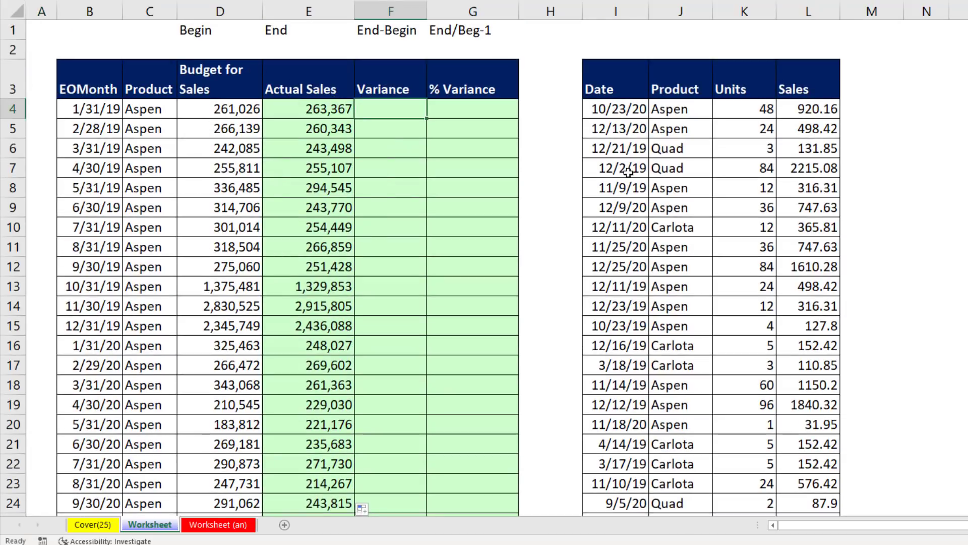
text(=)
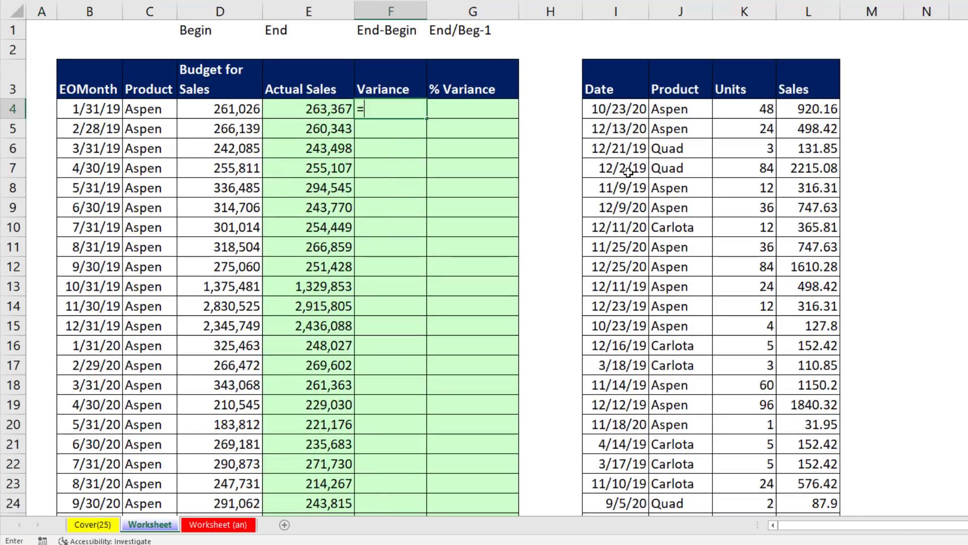
key(Left)
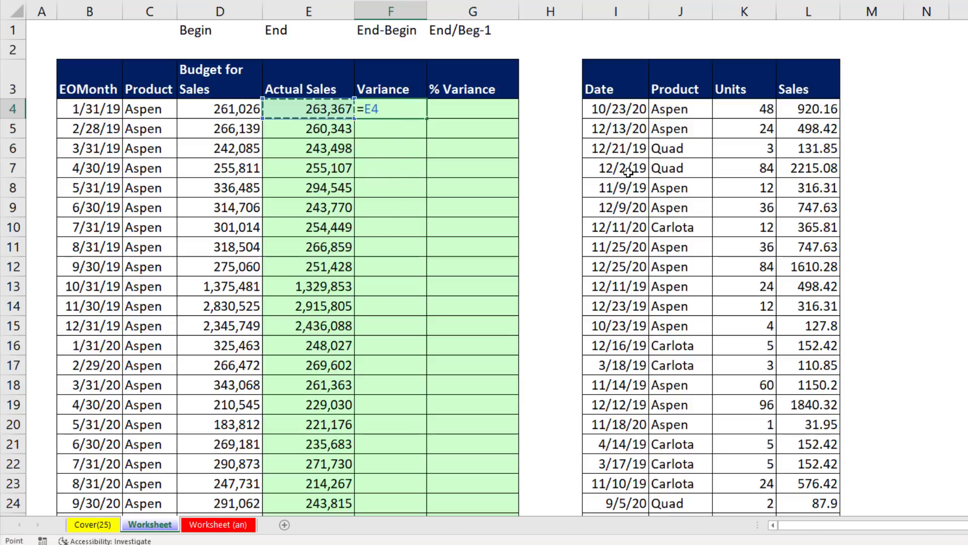
text(-)
key(Left)
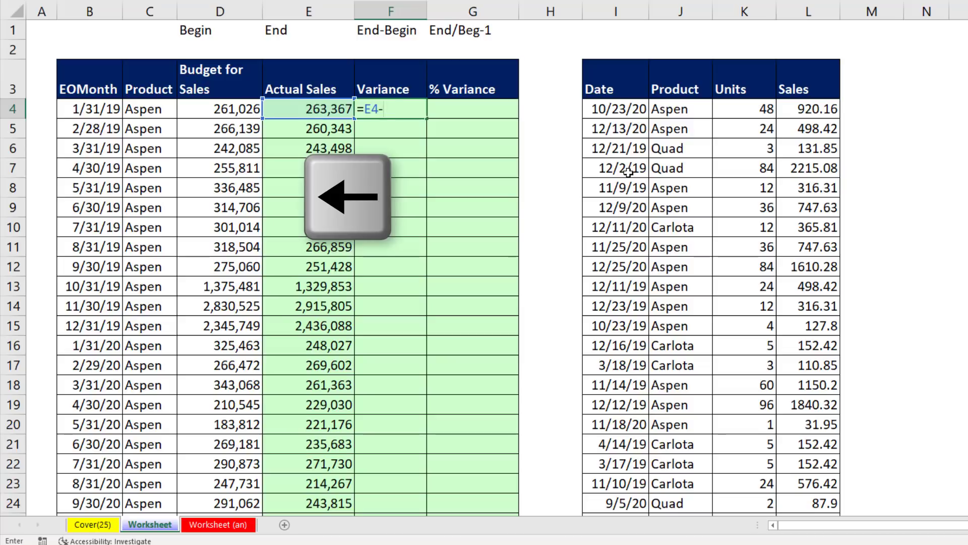
key(Left)
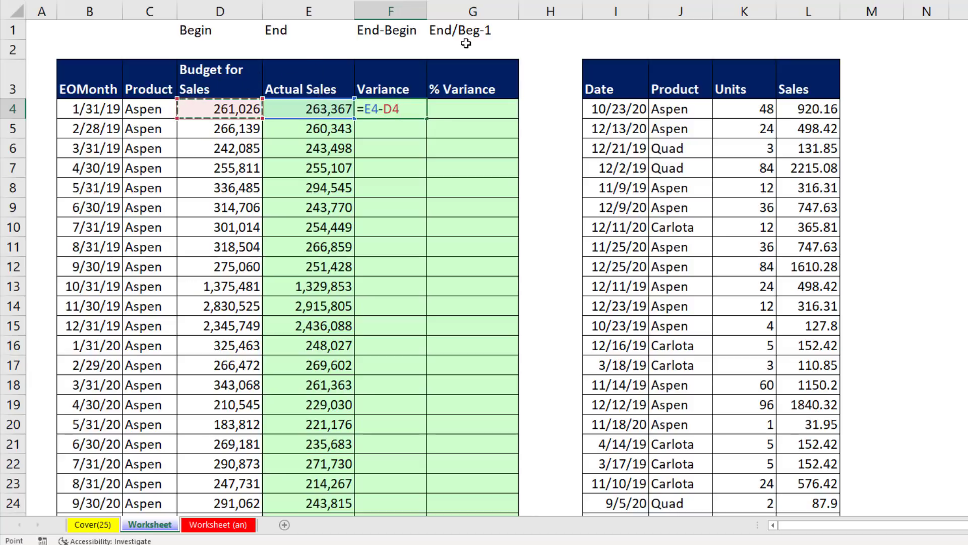
key(ctrl+Return)
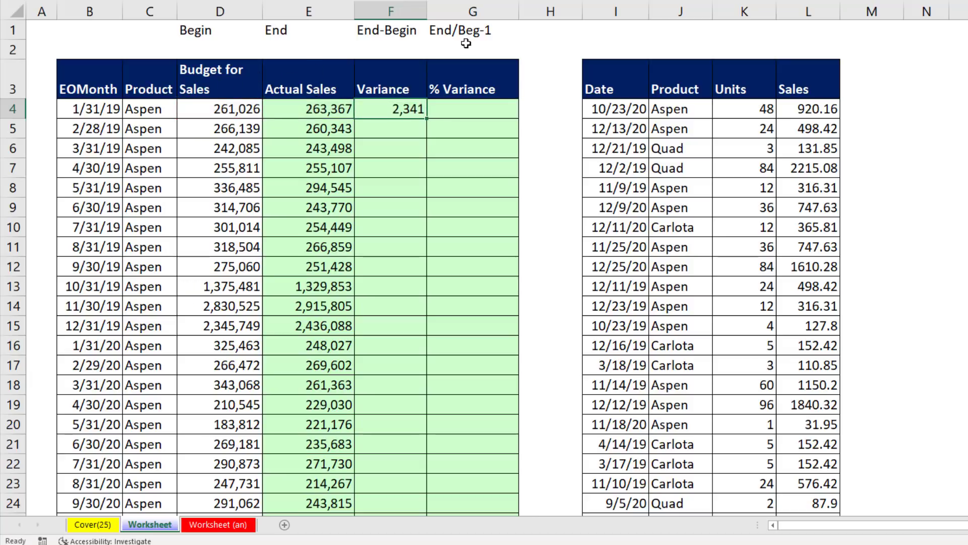
- Copy the Variance formula down column F and check the F6 result
double_click(427, 118)
click(406, 129)
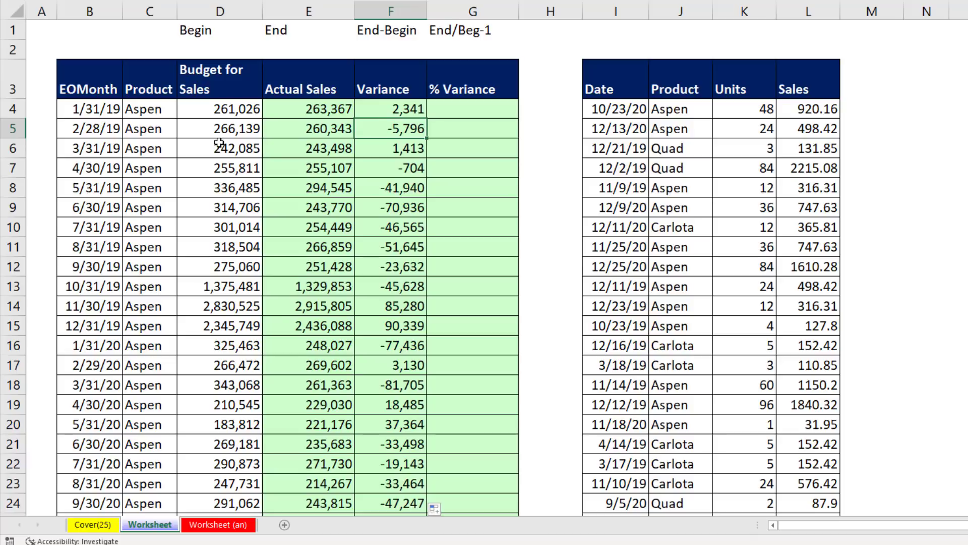
click(375, 147)
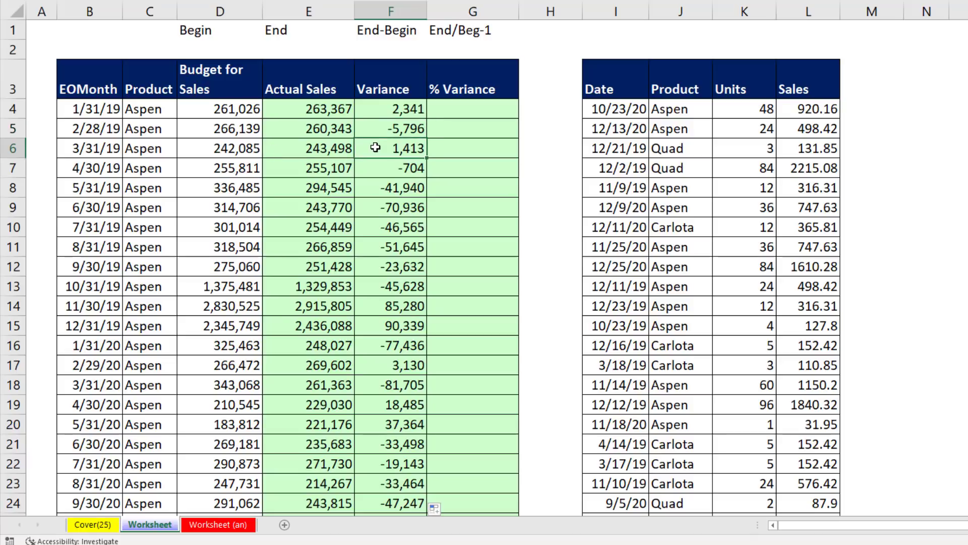
- Enter =F4/D4 in G4 and copy it down the % Variance column
click(462, 110)
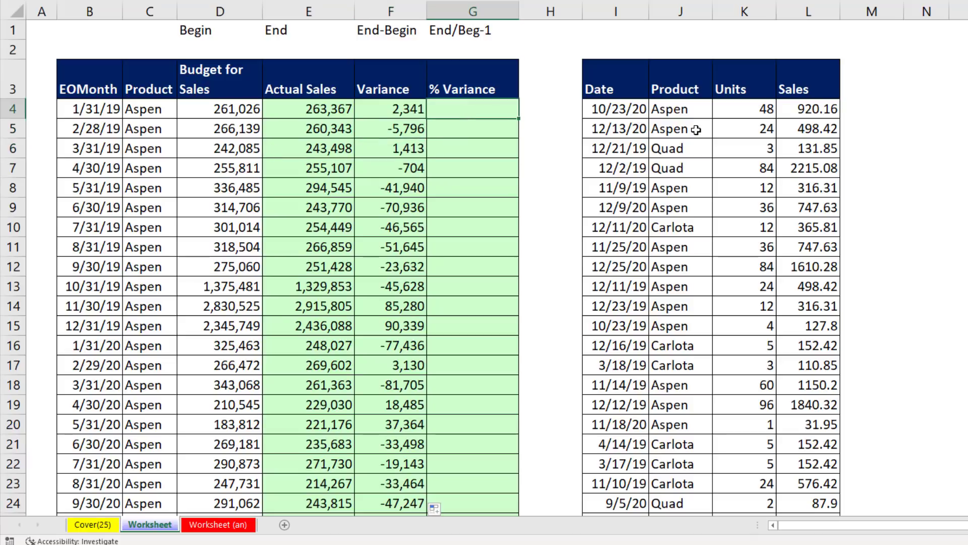
text(=)
key(Left)
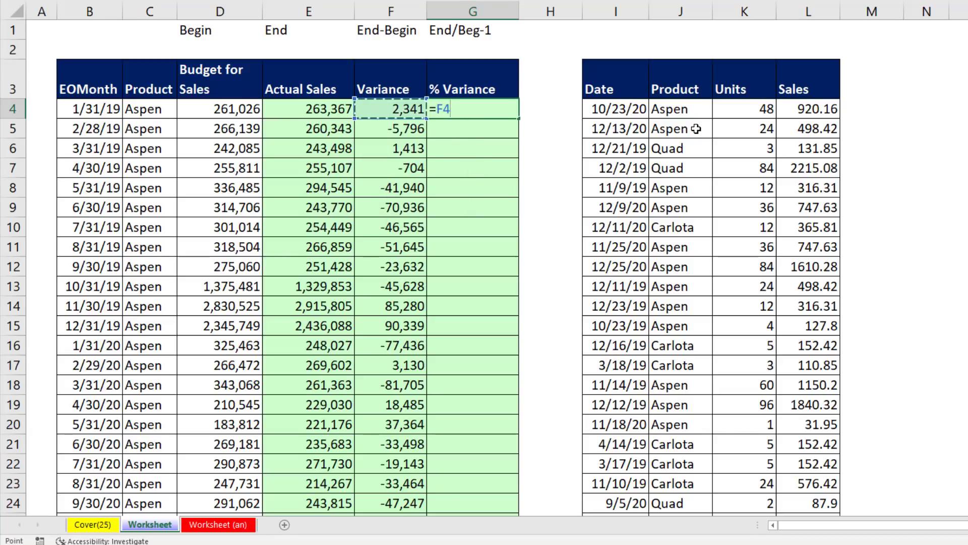
text(/)
key(Left)
key(Left)
key(Left)
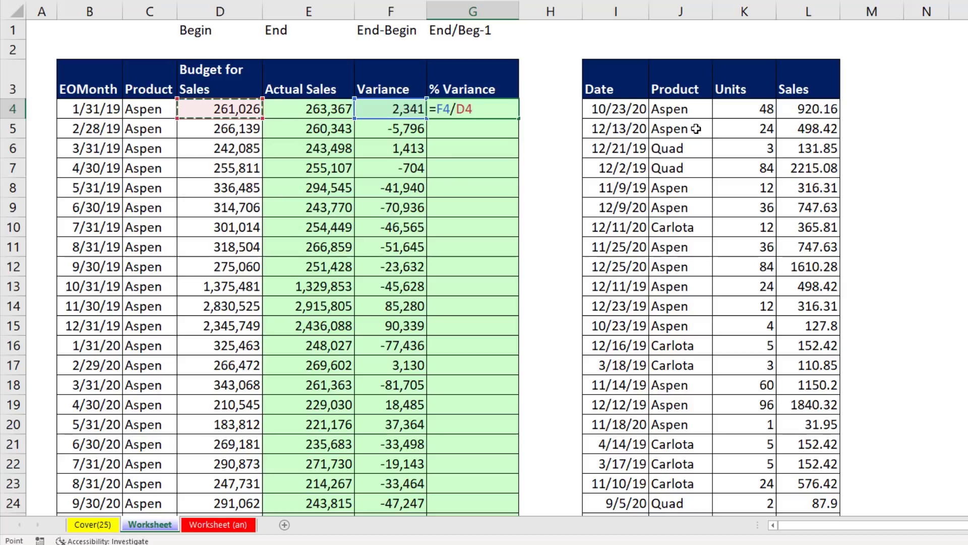
key(ctrl+Return)
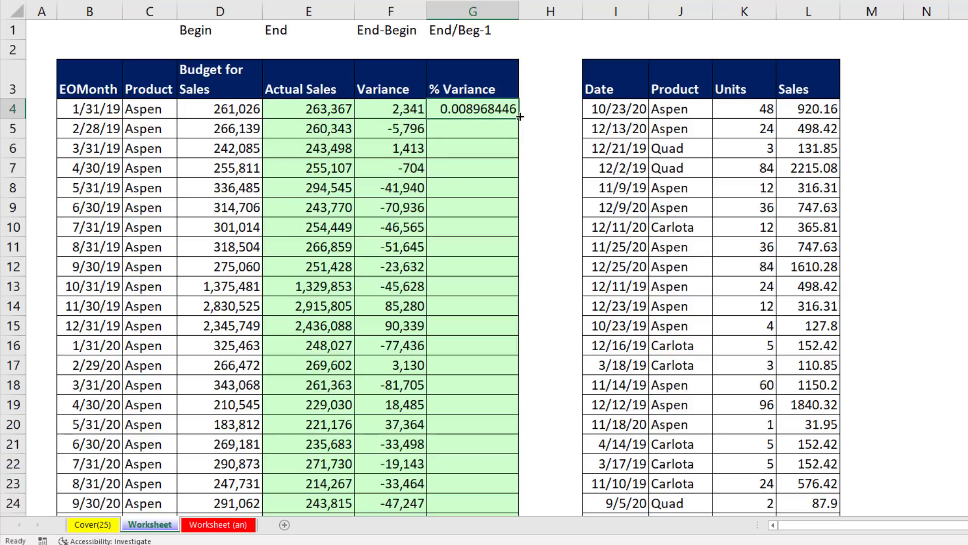
double_click(520, 118)
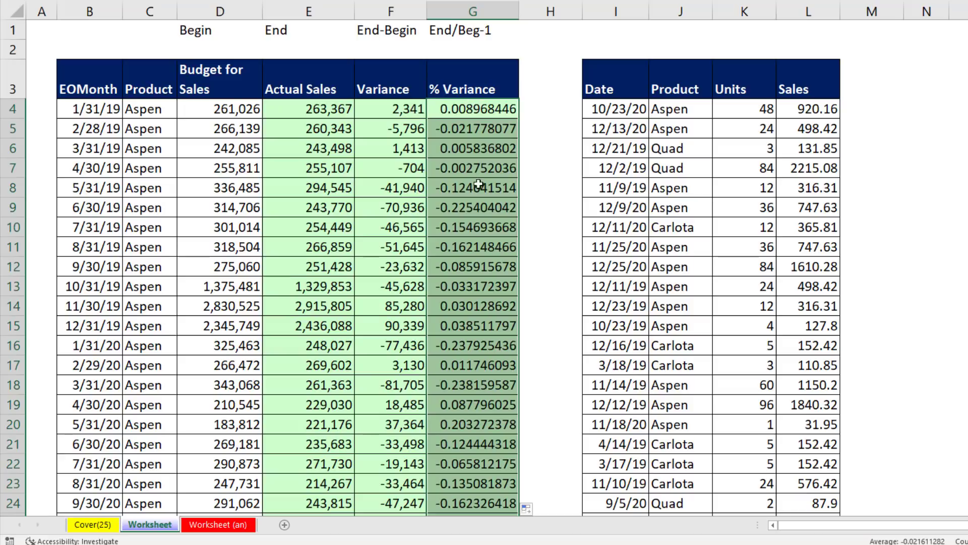
- Apply the Percentage number format to the % Variance values
key(alt+h)
key(n)
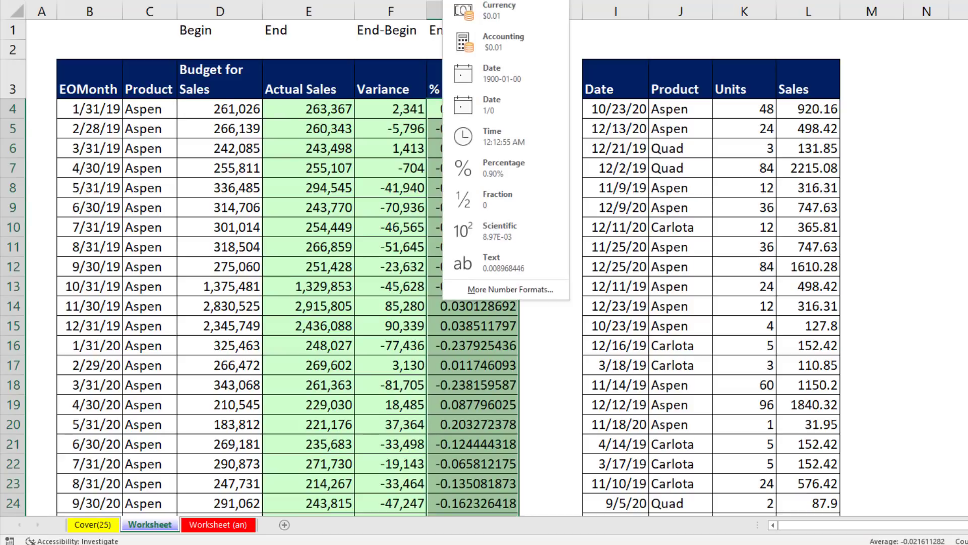
click(502, 169)
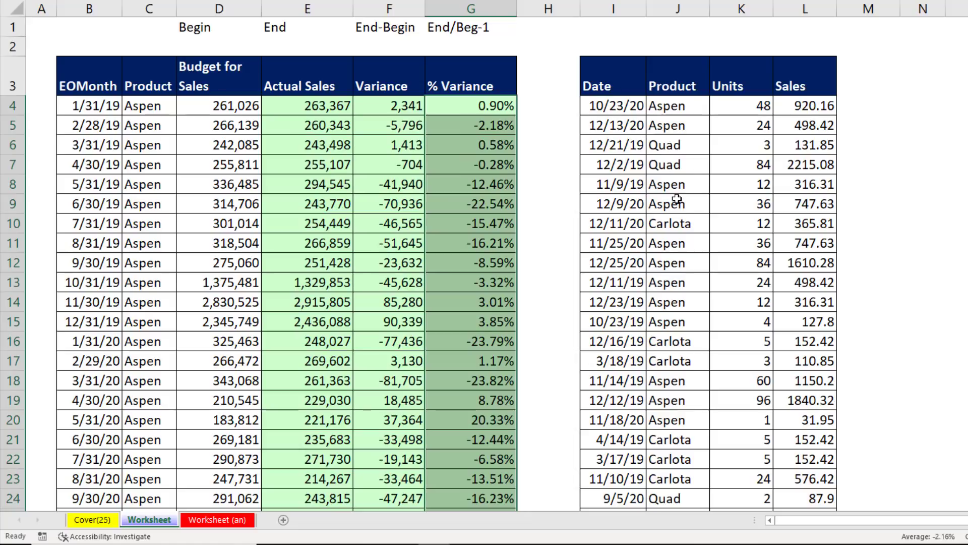
- Put E4 into edit mode to show its SUMIFS/EOMONTH ranges and criteria highlighted
click(319, 114)
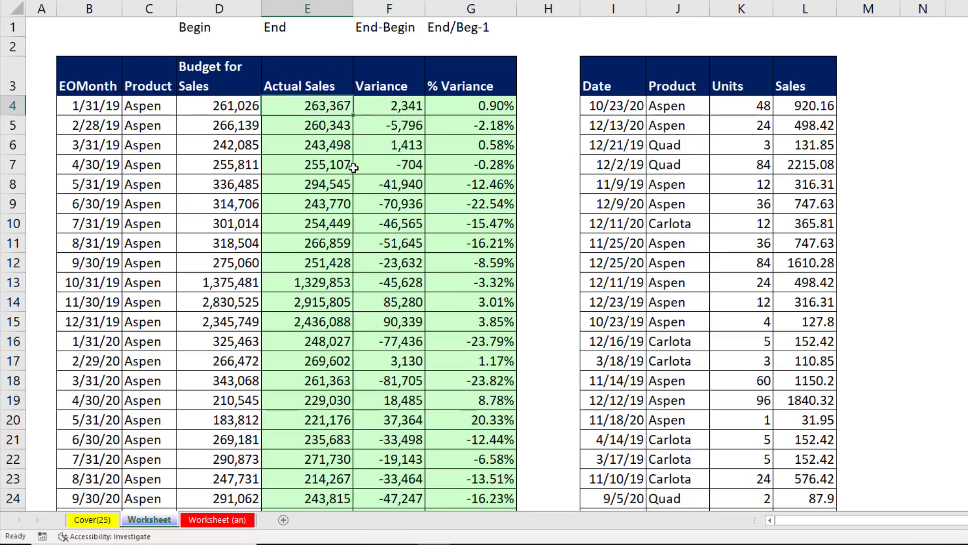
key(F2)
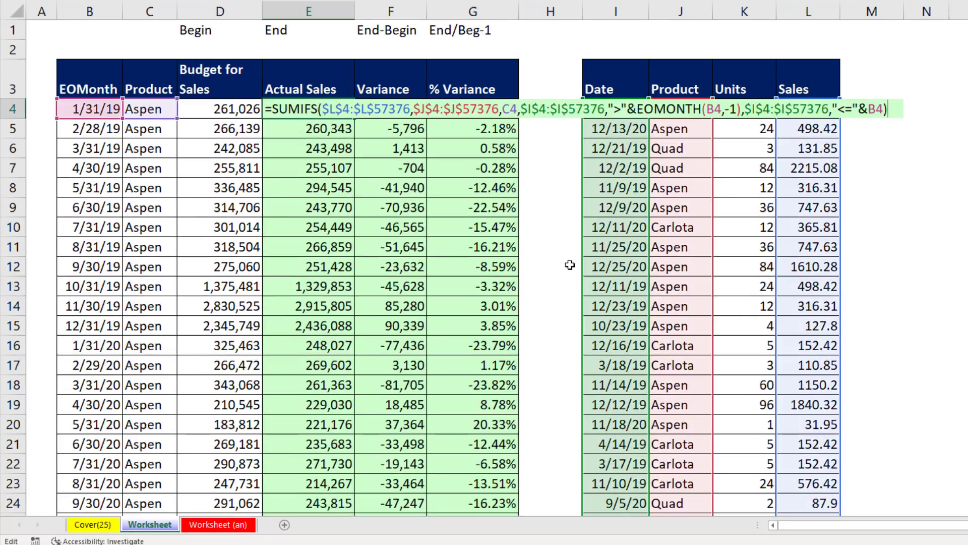